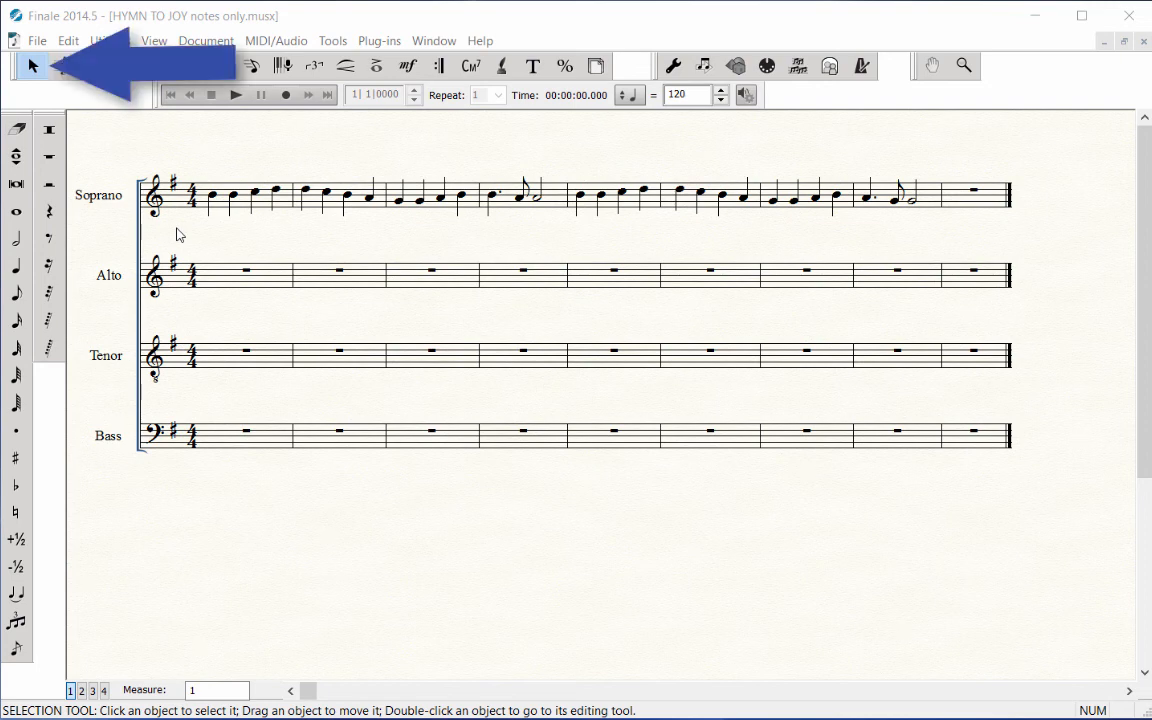
# Step: Copy the entire Soprano melody onto the Alto staff starting at its first measure, and undo the copy
pyautogui.click(128, 198)
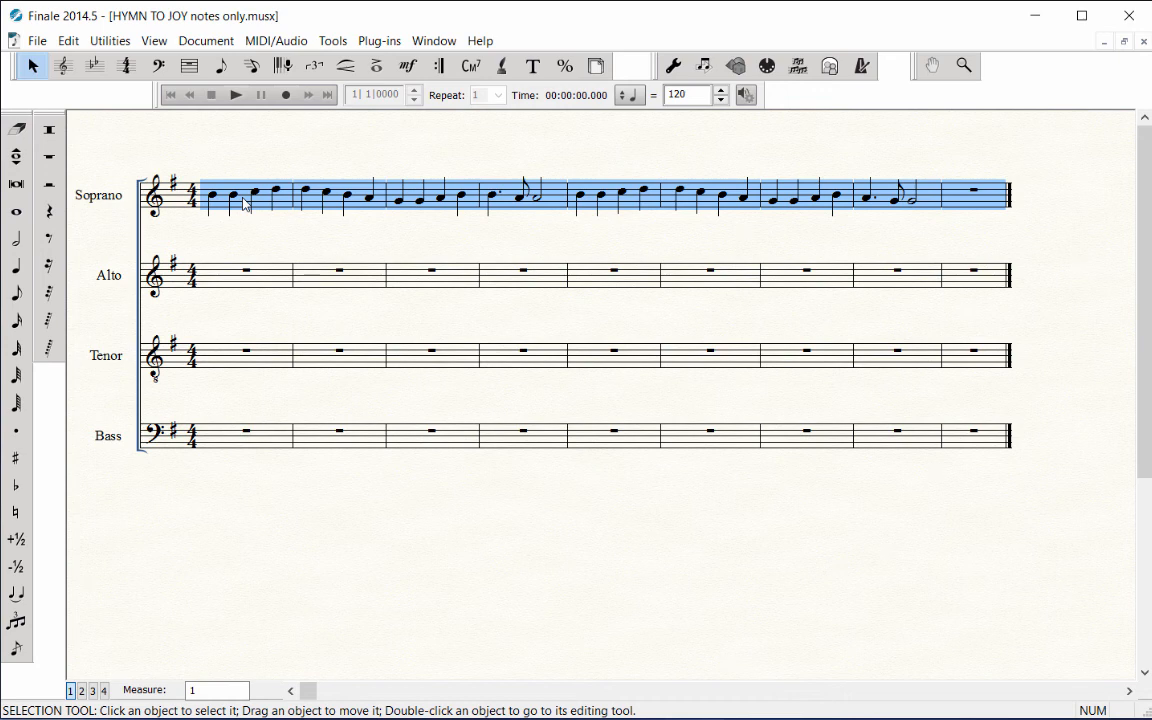
pyautogui.moveTo(244, 203); pyautogui.dragTo(206, 279)
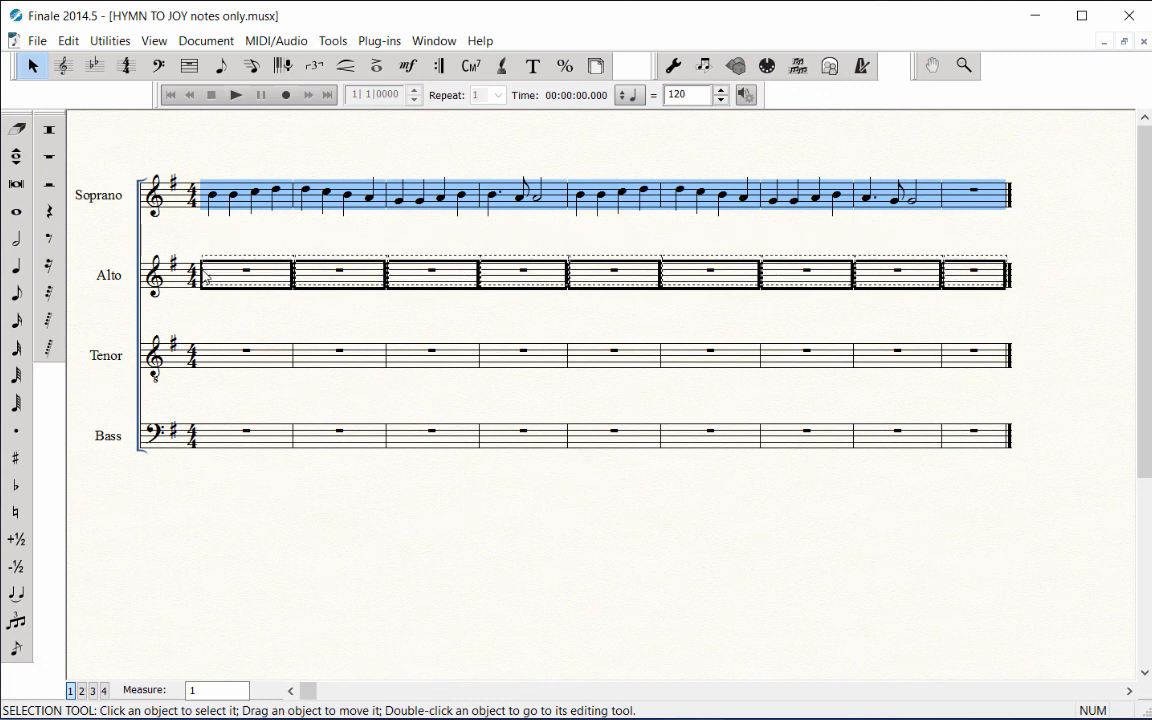
pyautogui.moveTo(206, 279); pyautogui.dragTo(206, 279)
pyautogui.moveTo(206, 279); pyautogui.dragTo(206, 279)
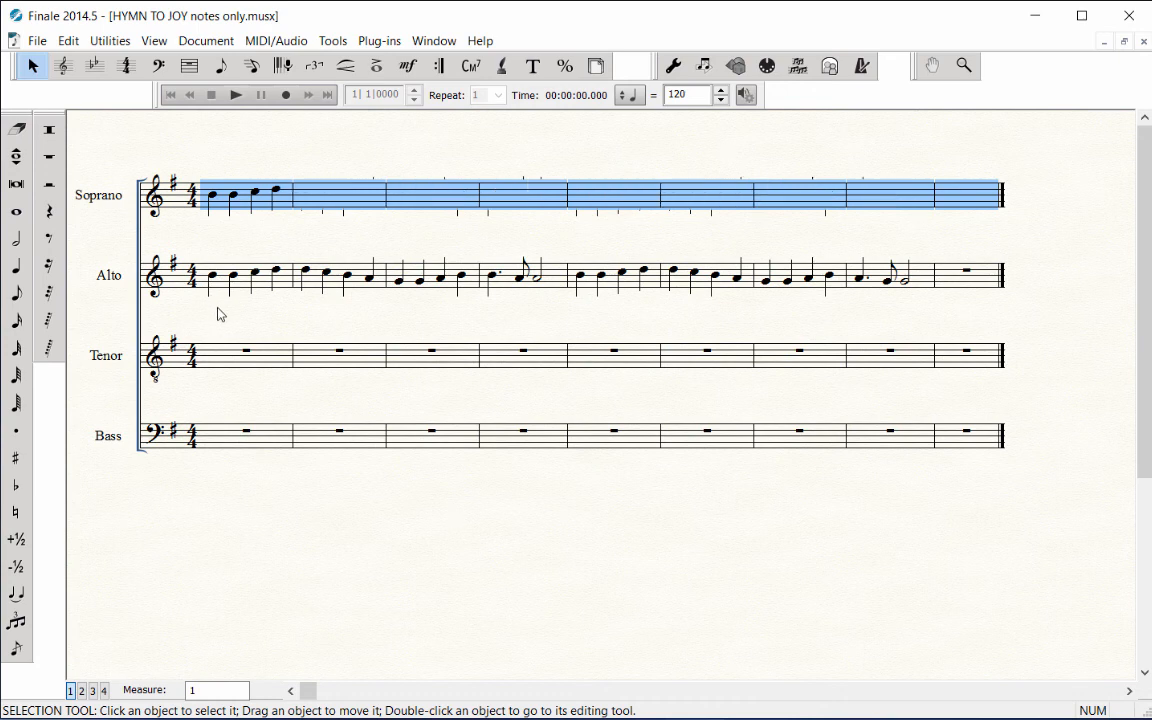
pyautogui.click(221, 317)
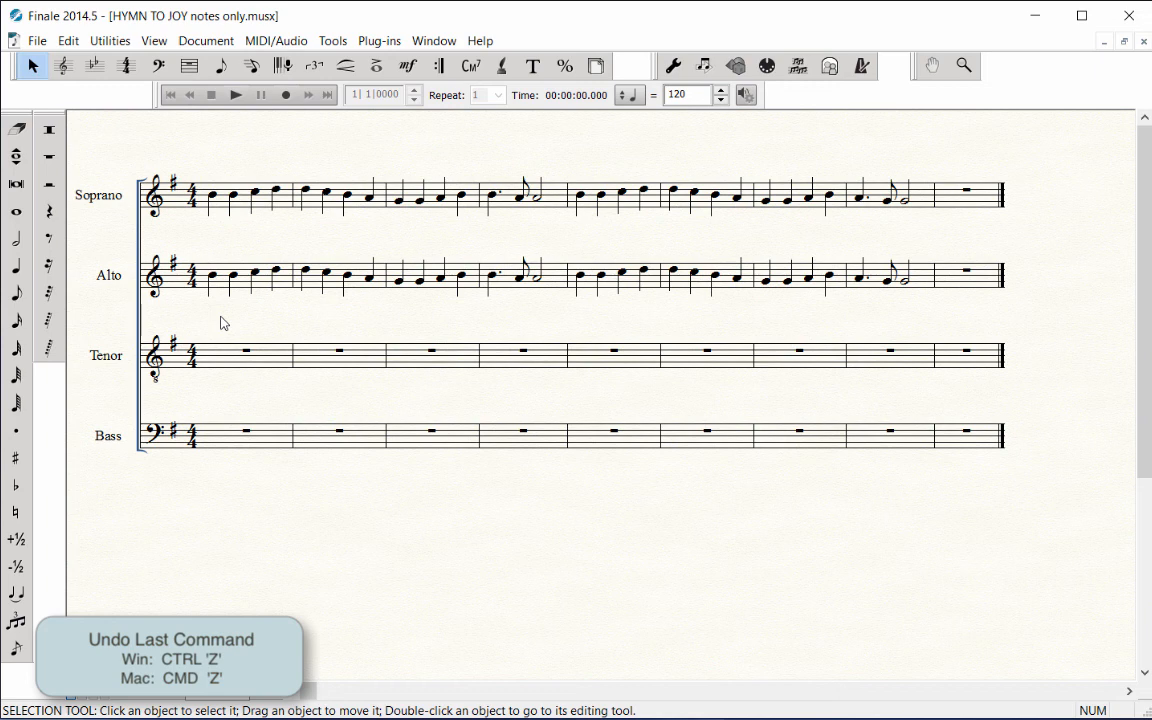
pyautogui.hotkey('ctrl', 'z')
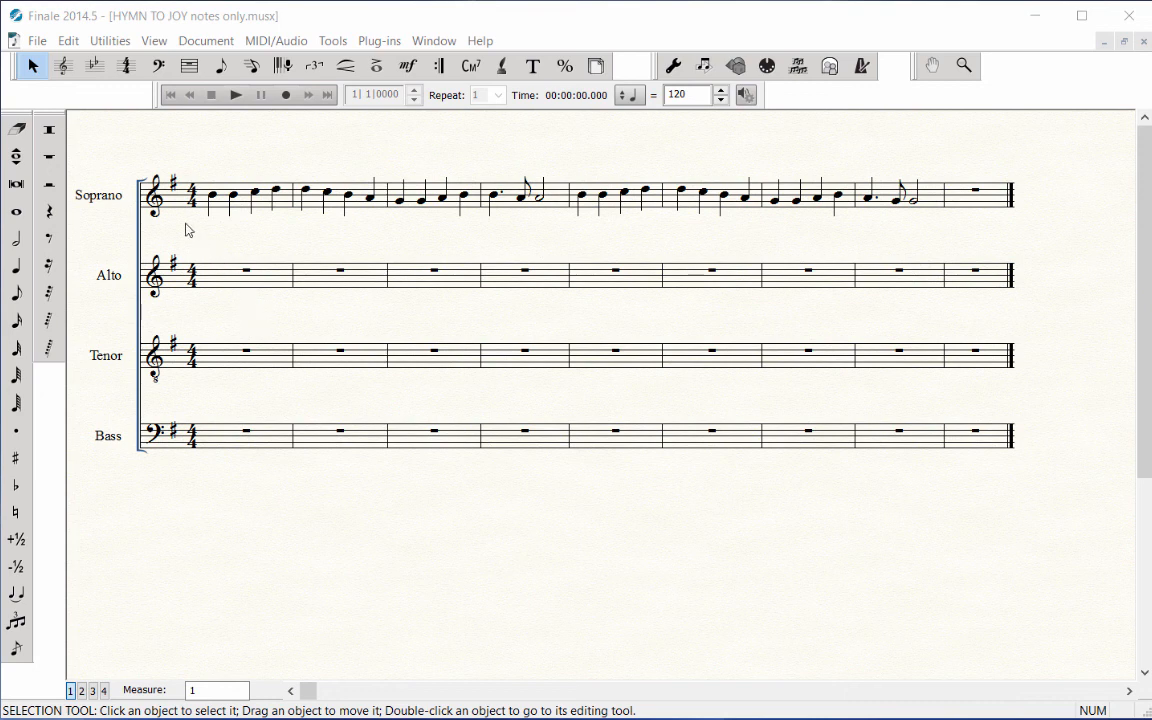
# Step: Copy the entire Soprano staff and paste it from Alto measure 1, once horizontally and vertically to the bottom of the score
pyautogui.click(129, 196)
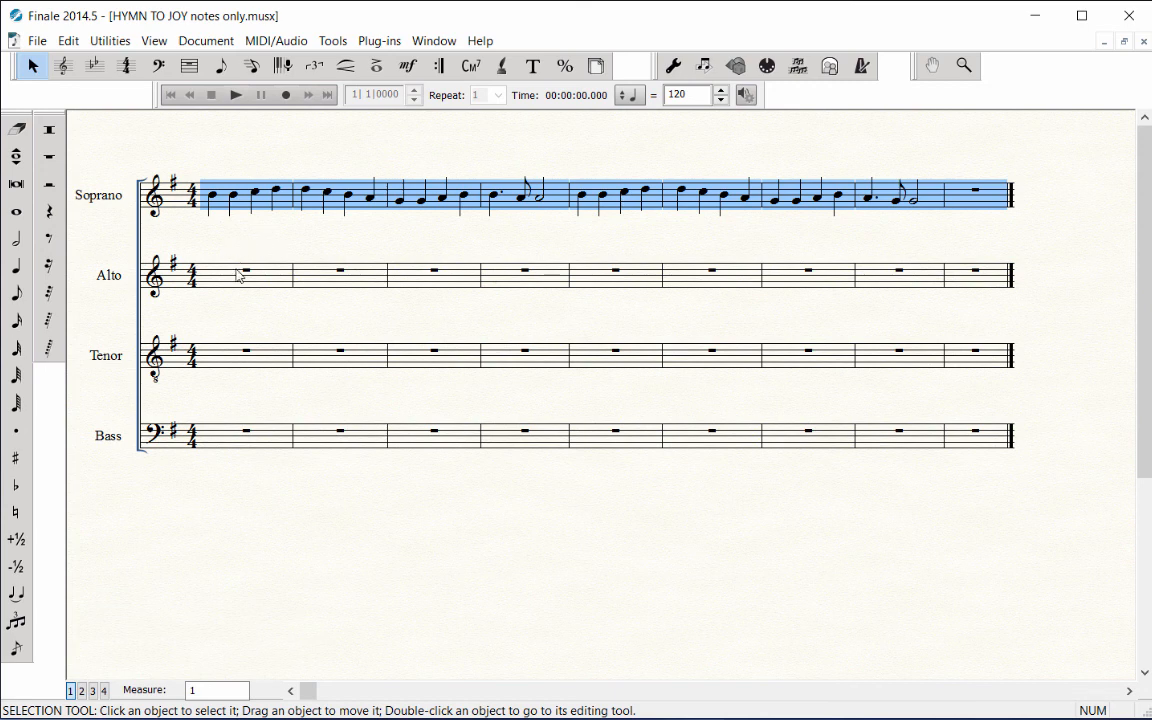
pyautogui.press('Delete')
pyautogui.hotkey('ctrl', 'z')
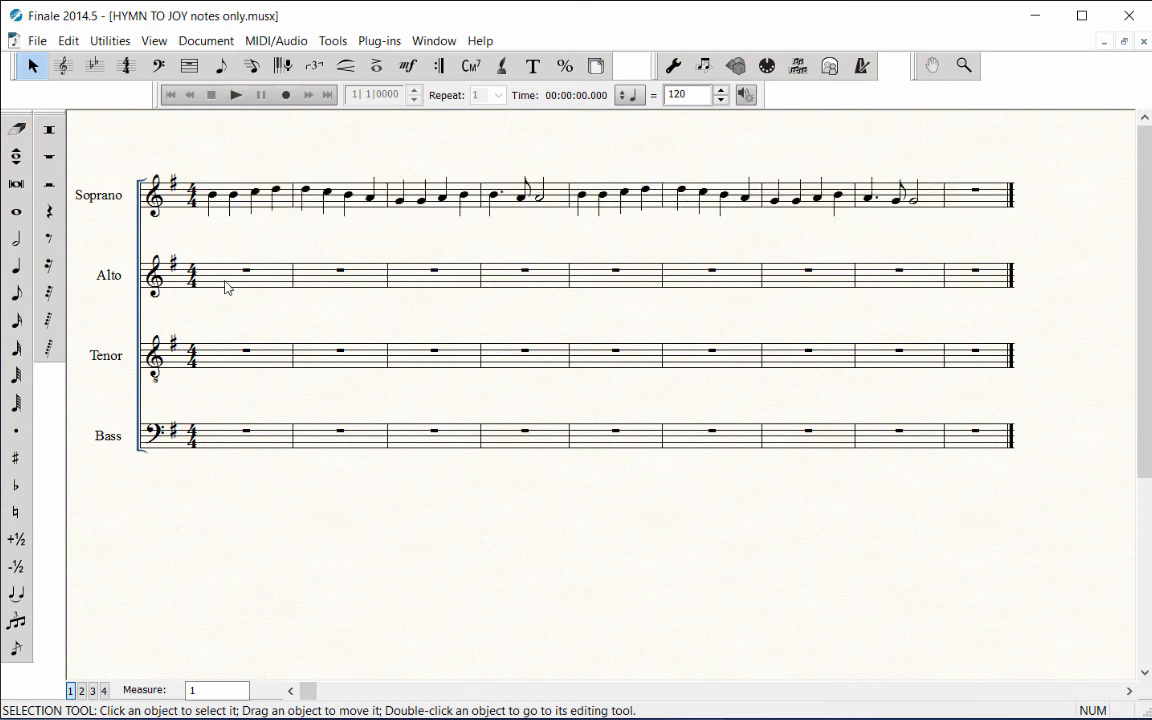
pyautogui.click(226, 287)
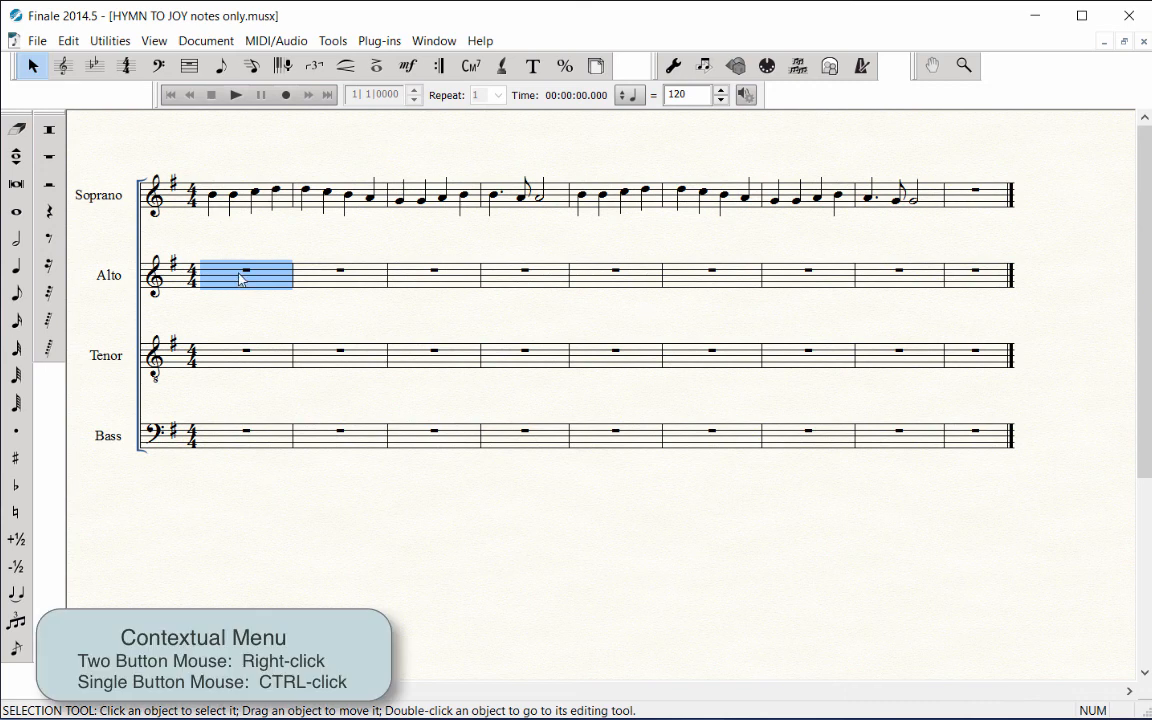
pyautogui.rightClick(240, 280)
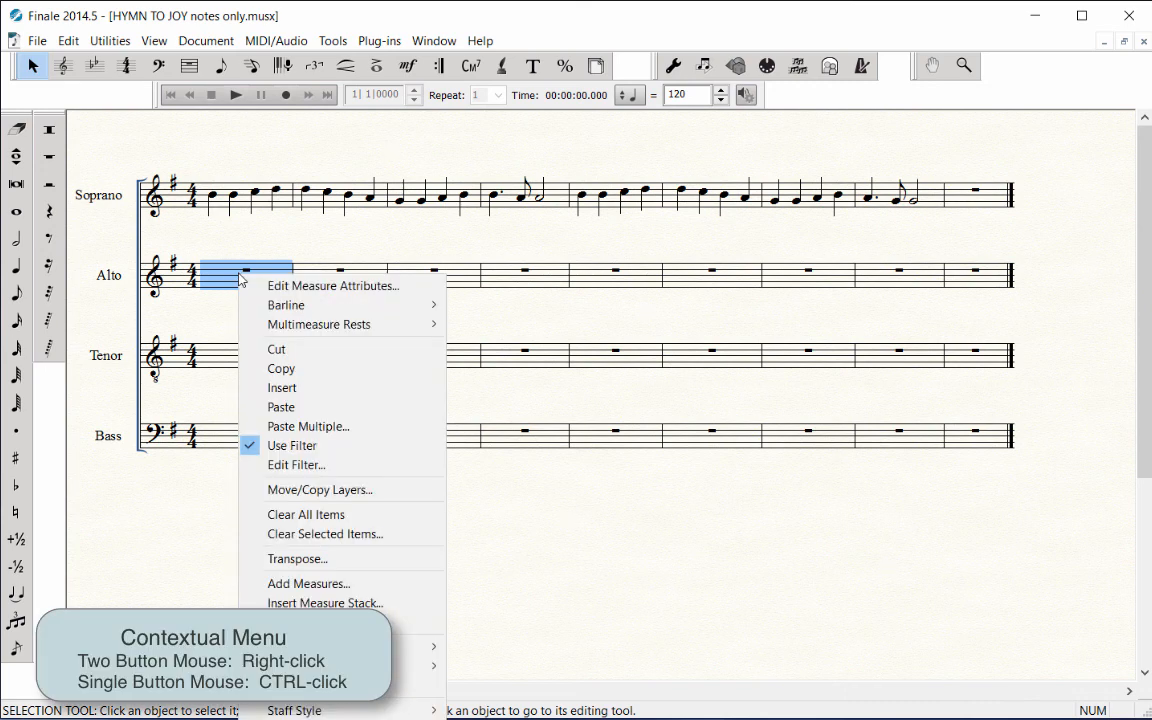
pyautogui.click(368, 426)
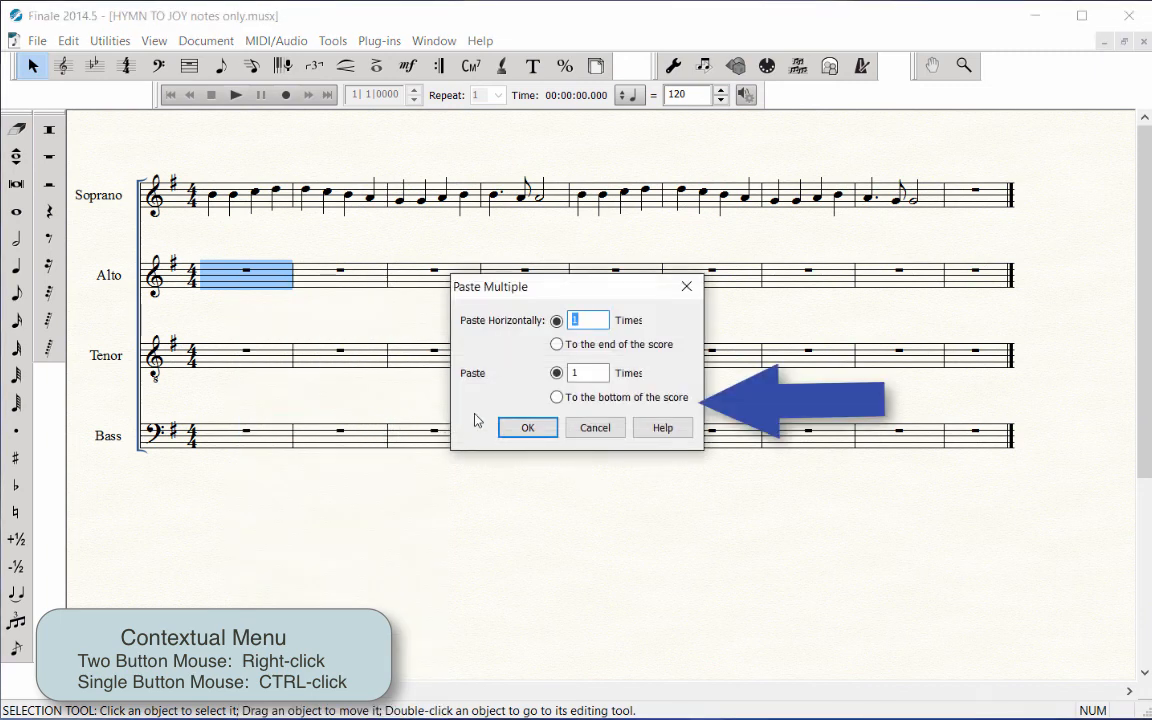
pyautogui.click(558, 398)
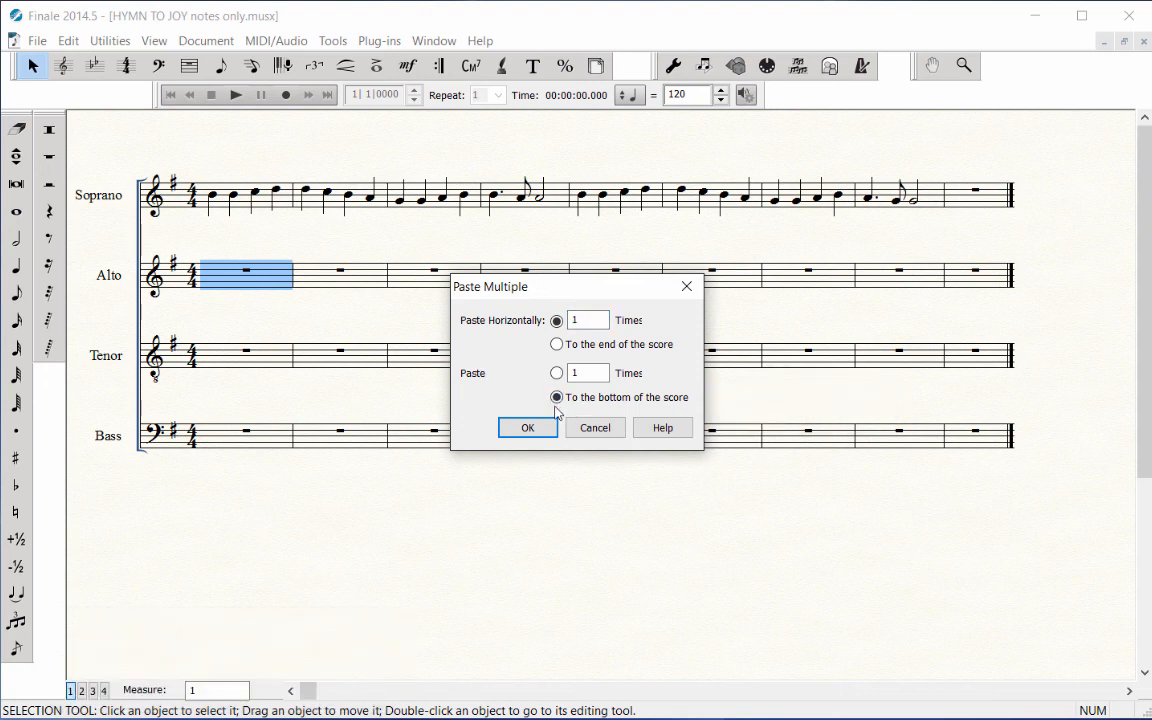
pyautogui.click(528, 428)
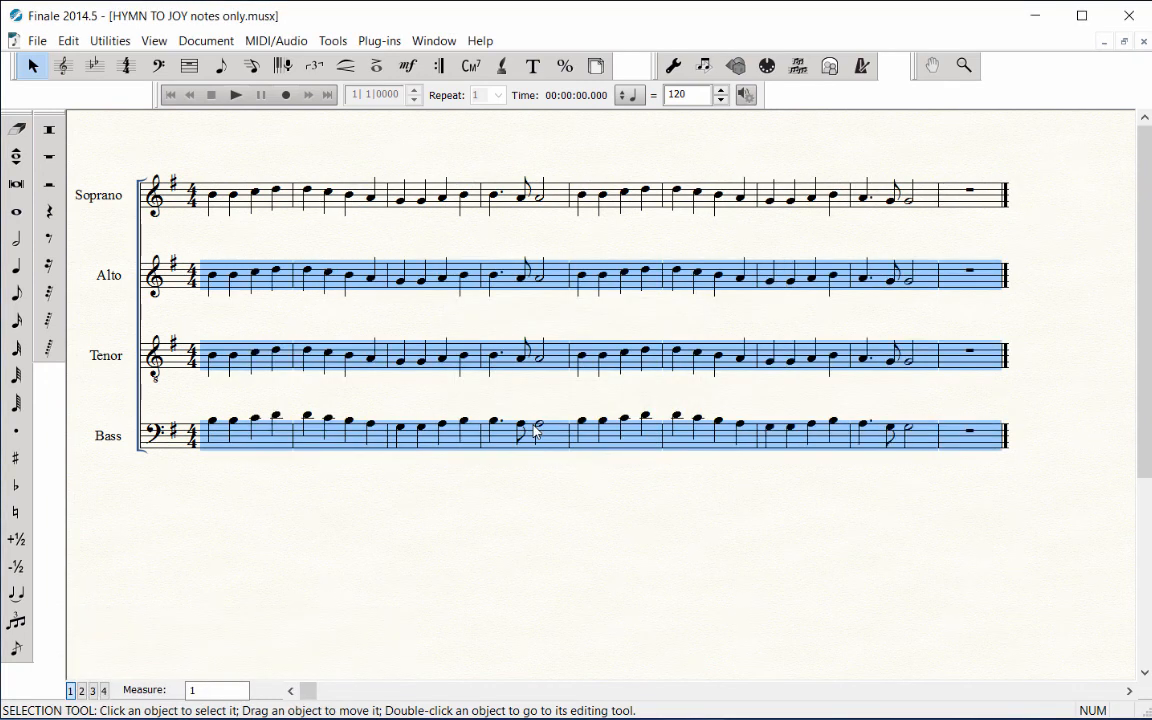
pyautogui.click(439, 540)
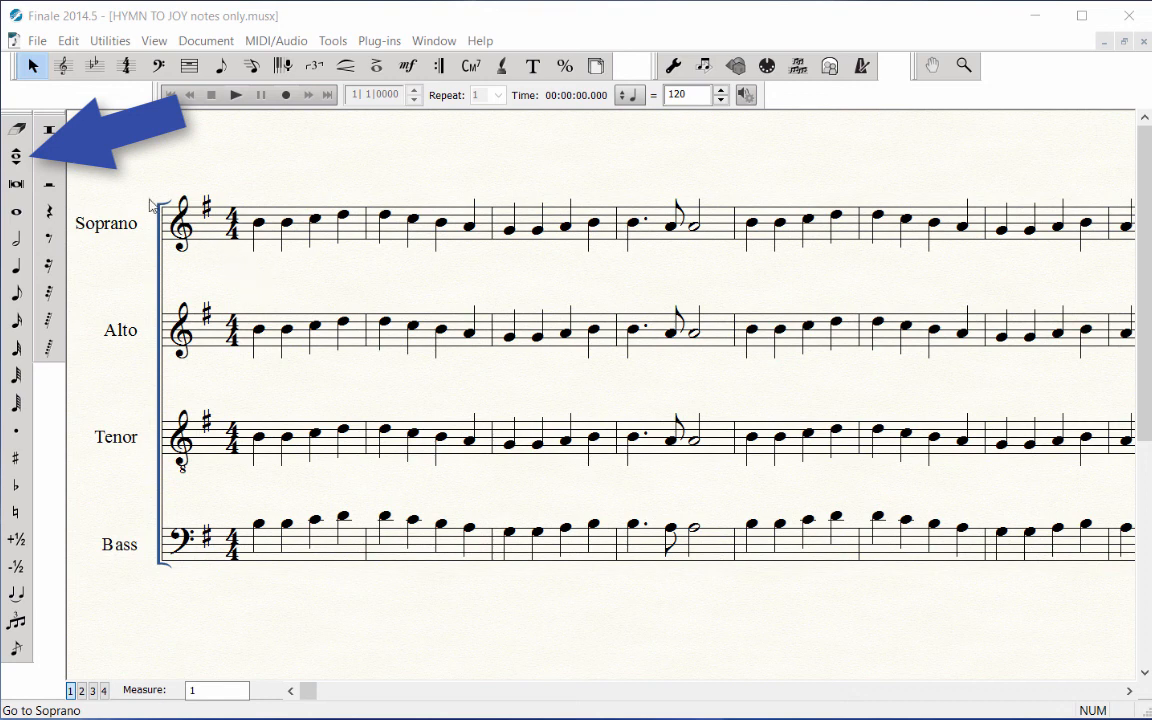
# Step: Repitch every Alto note in measures 1–4 to D below the staff's first line, keeping the rhythm
pyautogui.click(17, 158)
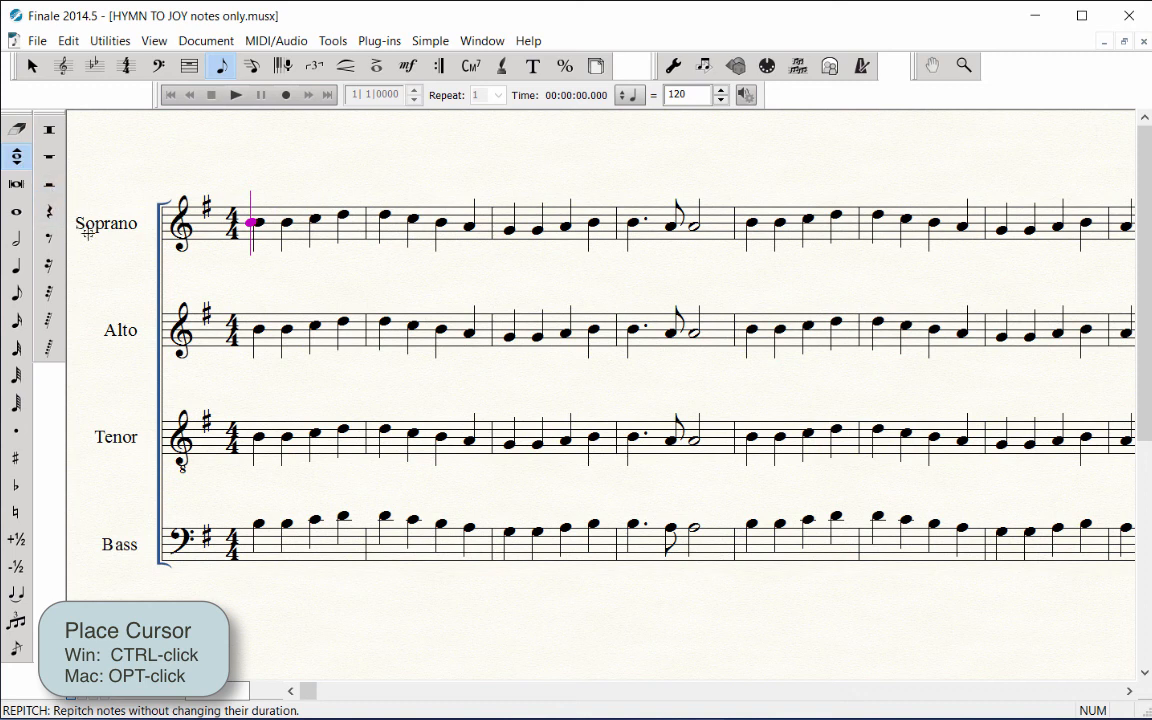
pyautogui.keyDown('ctrl'); pyautogui.click(259, 335); pyautogui.keyUp('ctrl')
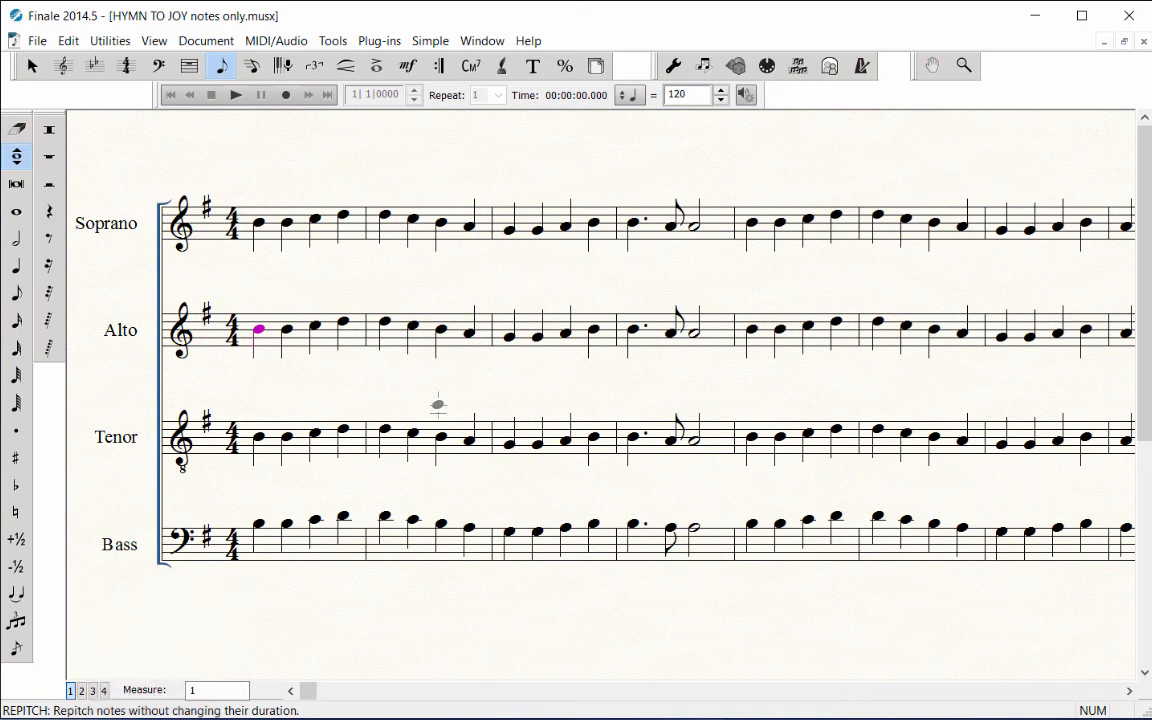
pyautogui.press('d')
pyautogui.press('d')
pyautogui.press('d')
pyautogui.press('d')
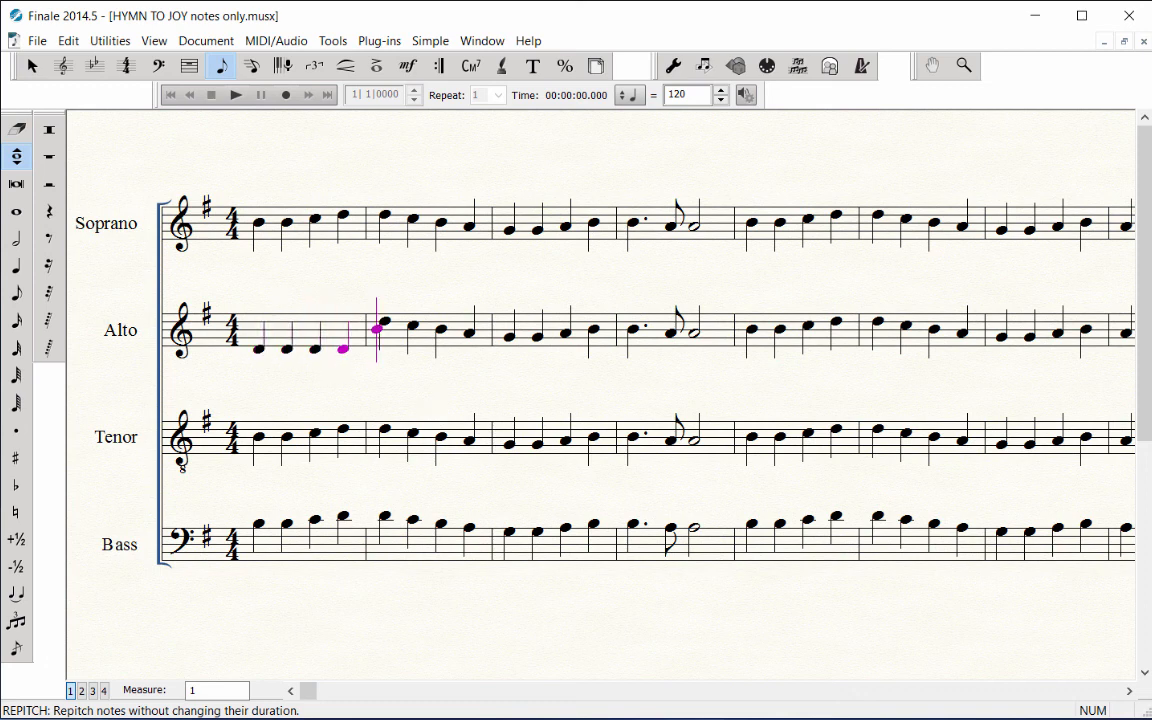
pyautogui.press('d')
pyautogui.press('d')
pyautogui.press('d')
pyautogui.press('d')
pyautogui.press('d')
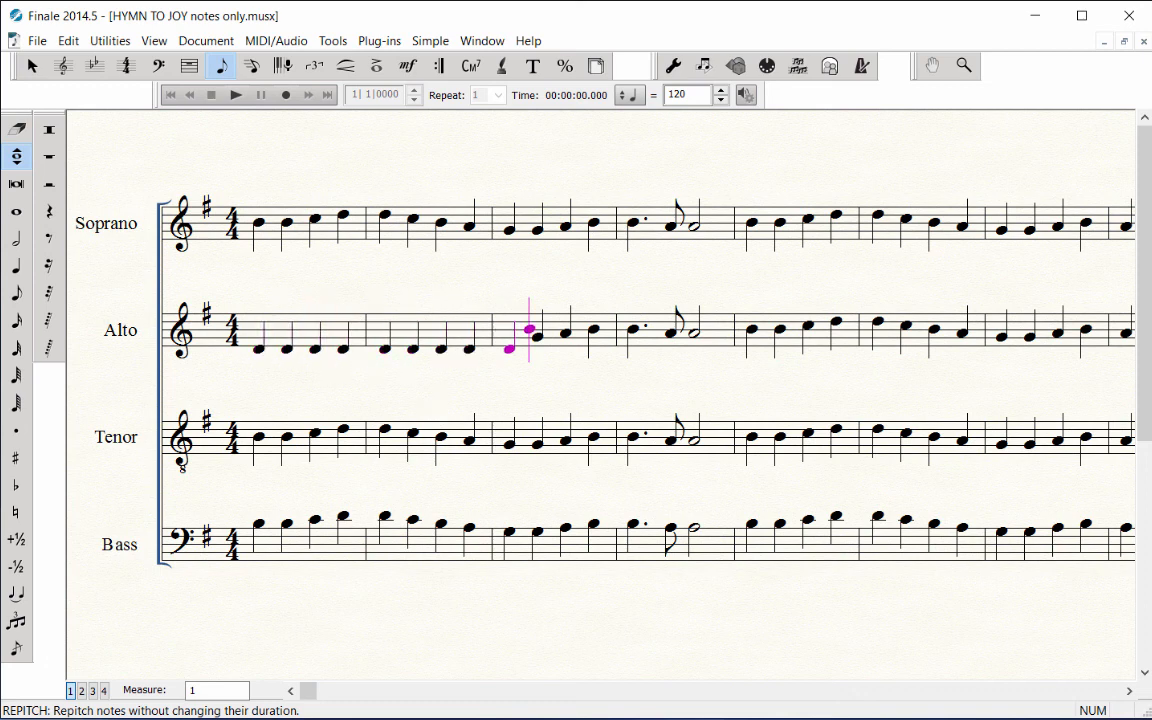
pyautogui.press('d')
pyautogui.press('d')
pyautogui.press('d')
pyautogui.press('d')
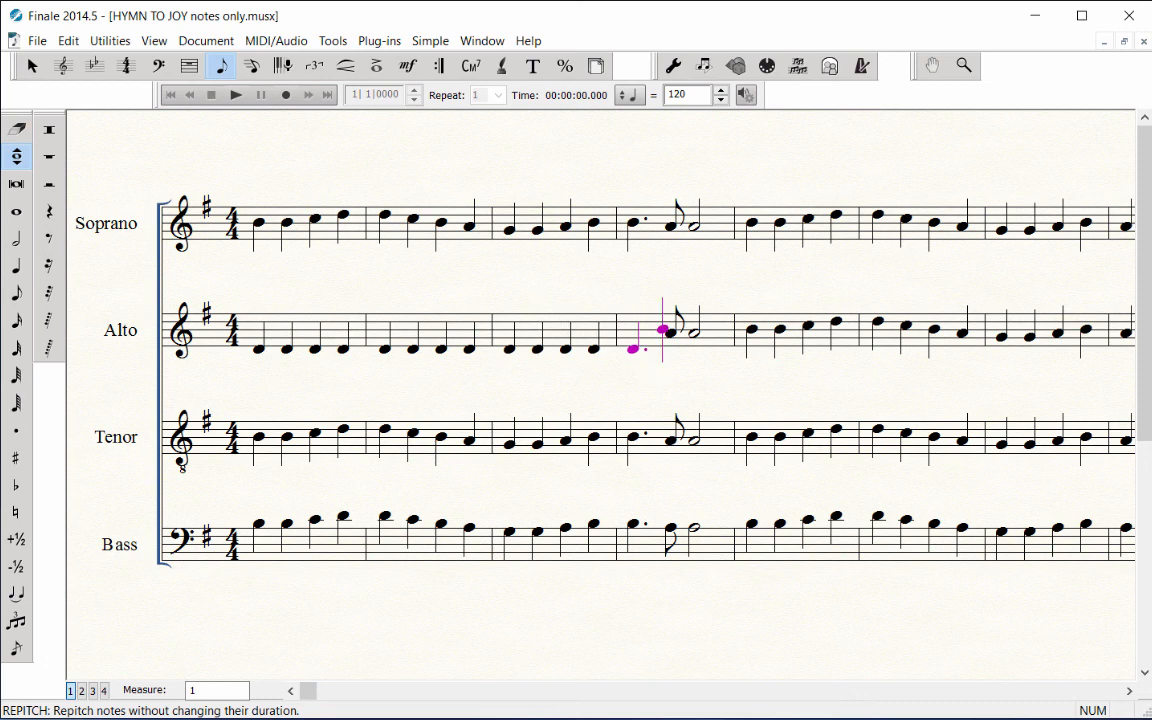
pyautogui.press('d')
pyautogui.press('d')
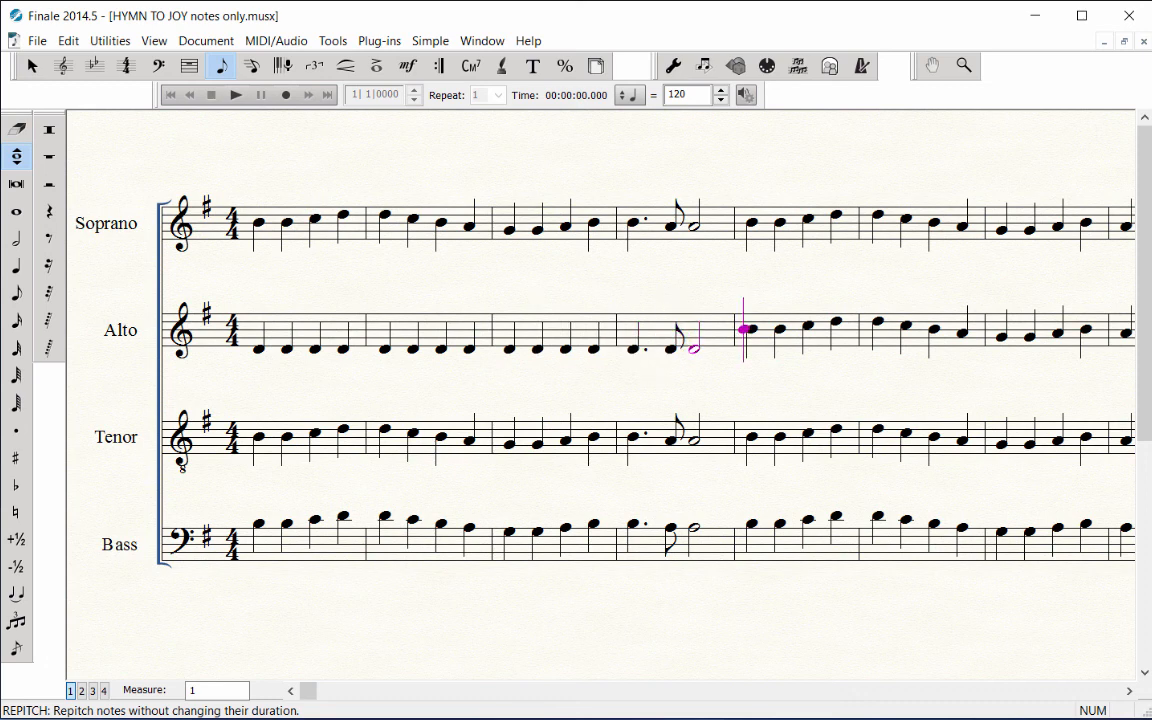
# Step: Repitch the Tenor notes in measures 1–4 to G G A B, B A G F, G G F G, and G F F
pyautogui.click(260, 444)
pyautogui.press('g')
pyautogui.press('a')
pyautogui.press('b')
pyautogui.press('b')
pyautogui.press('b')
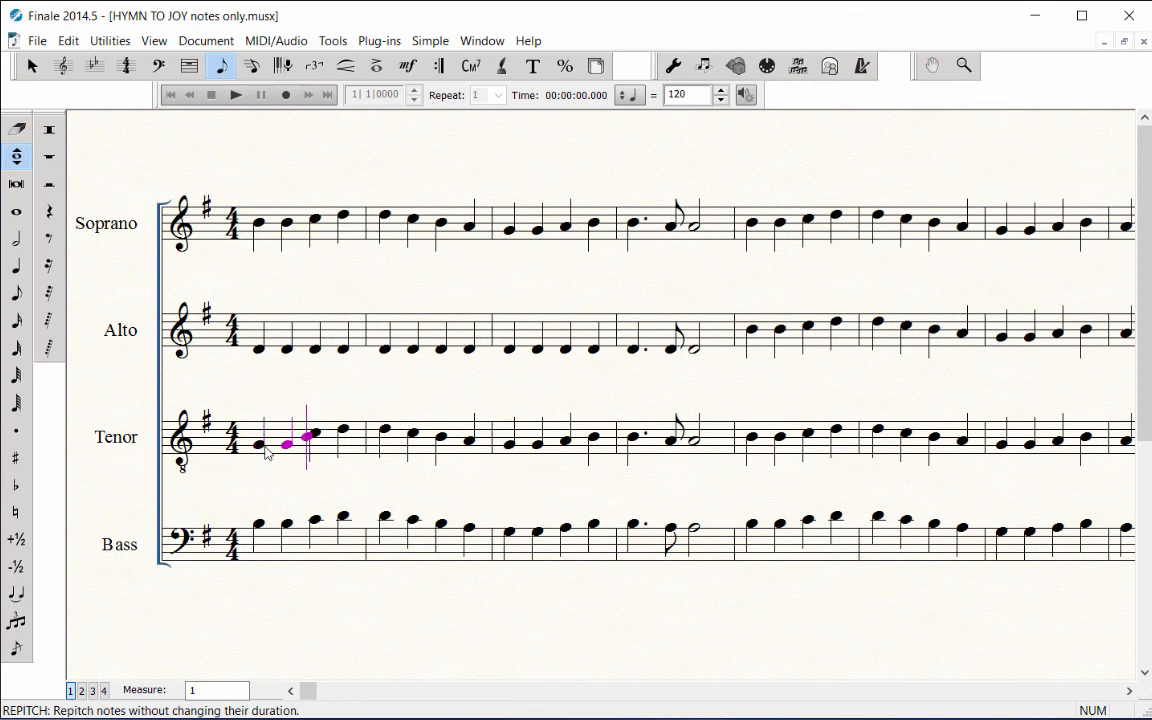
pyautogui.press('a')
pyautogui.press('g')
pyautogui.press('f')
pyautogui.press('g')
pyautogui.press('g')
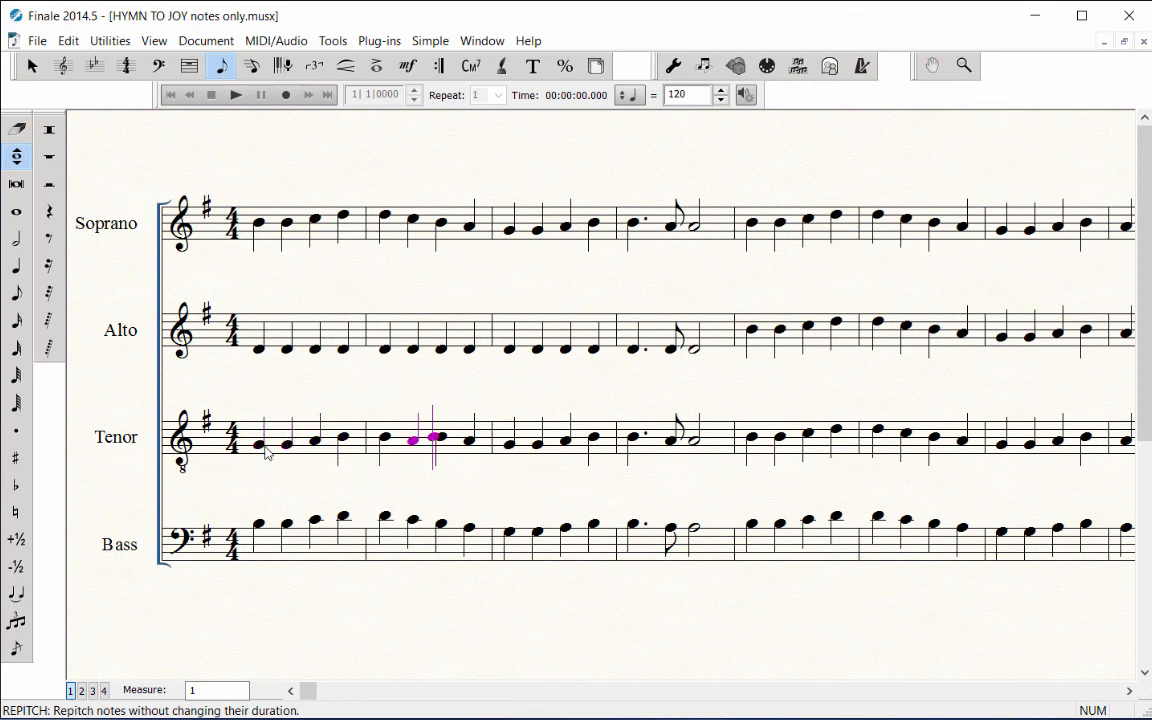
pyautogui.press('f')
pyautogui.press('g')
pyautogui.press('g')
pyautogui.press('f')
pyautogui.press('f')
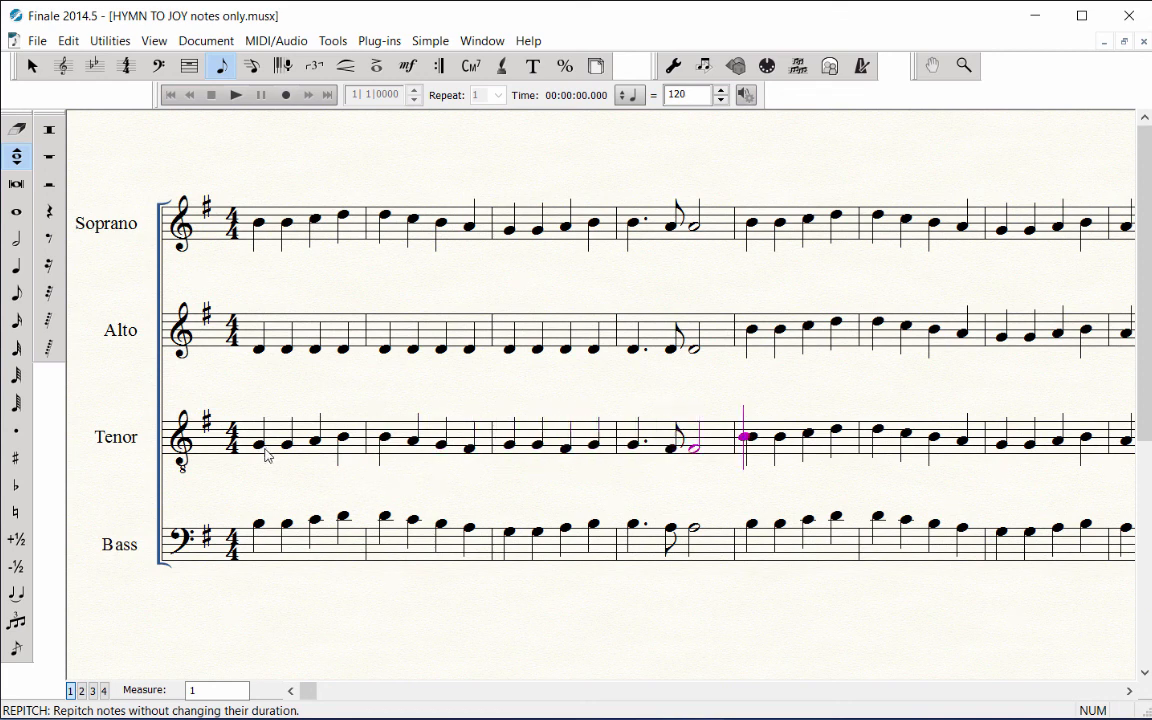
# Step: Repitch the Bass notes in measures 1–4 to G G G G, D D D C, B B A G, and D D D, and leave repitching
pyautogui.click(259, 543)
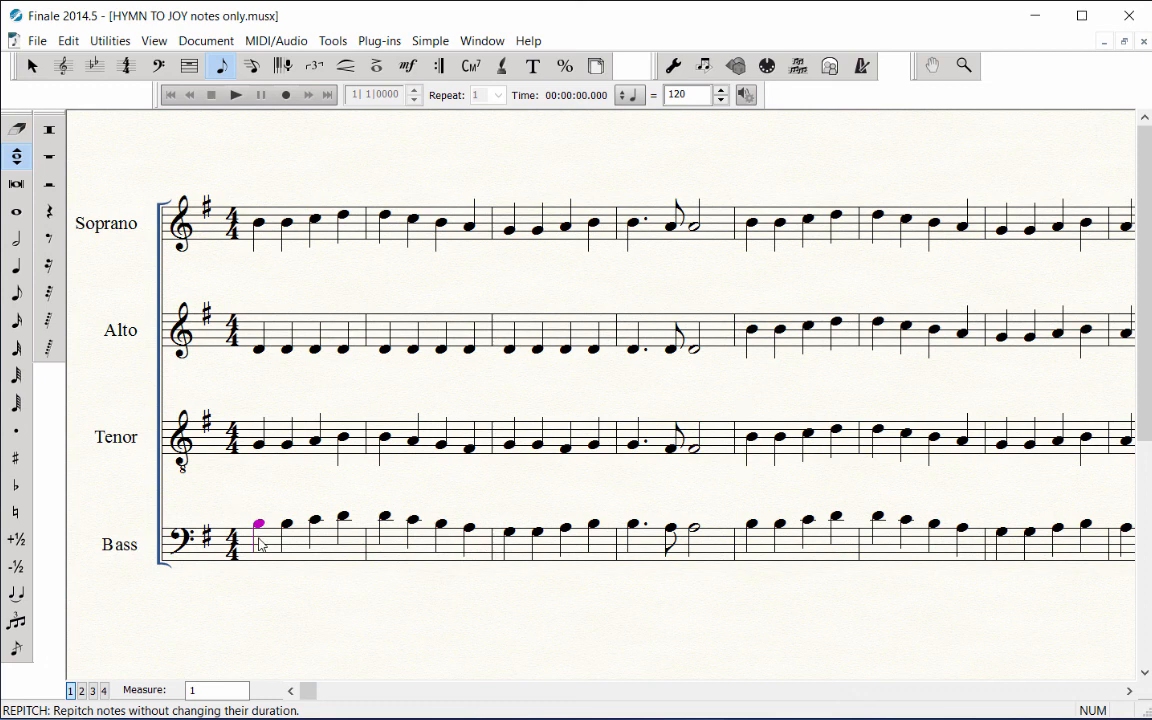
pyautogui.press('g')
pyautogui.press('g')
pyautogui.press('g')
pyautogui.press('g')
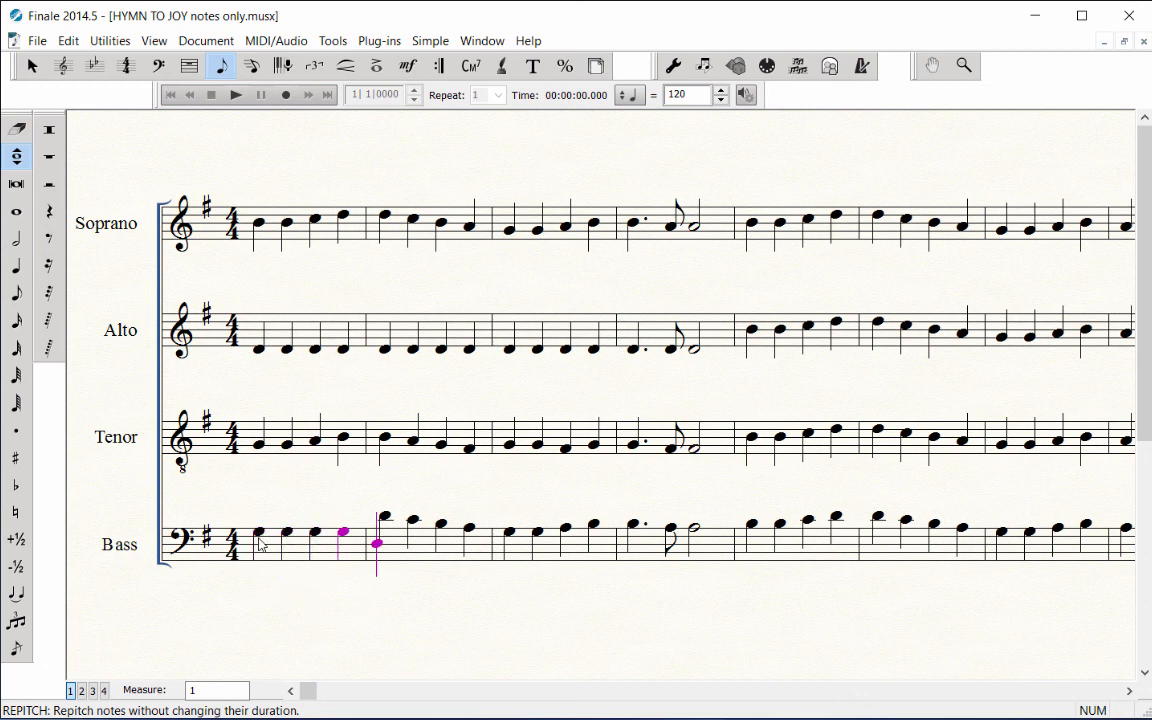
pyautogui.press('d')
pyautogui.press('d')
pyautogui.press('d')
pyautogui.press('c')
pyautogui.press('b')
pyautogui.press('b')
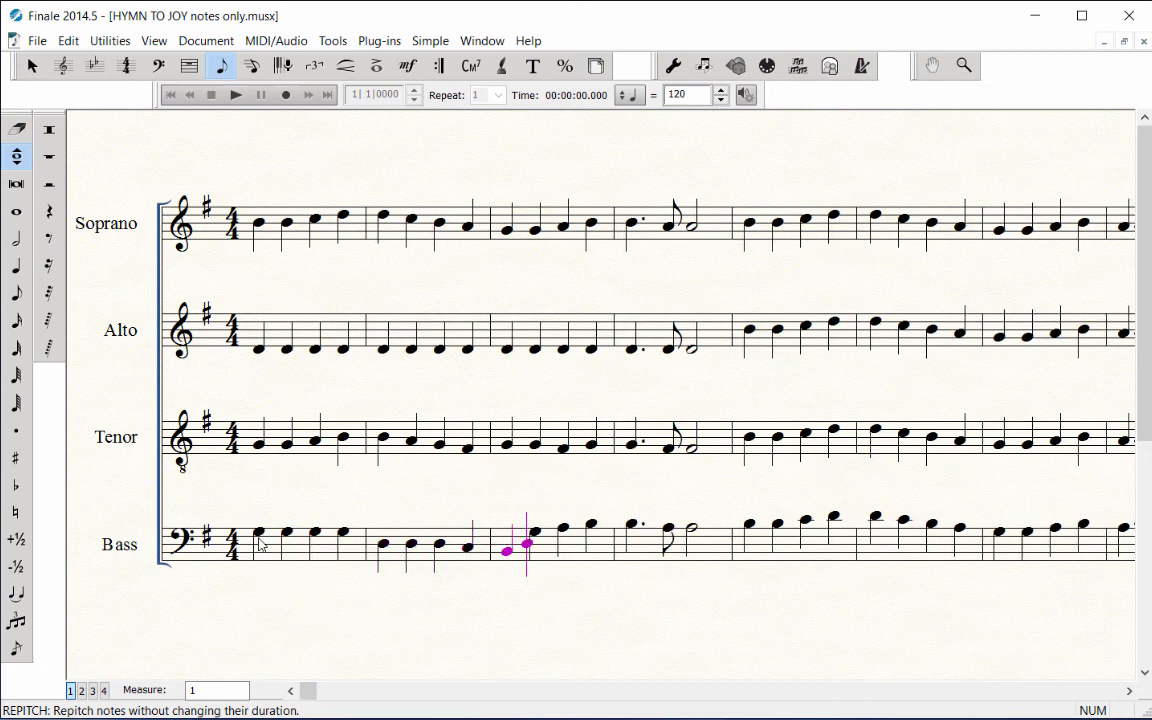
pyautogui.press('a')
pyautogui.press('g')
pyautogui.press('d')
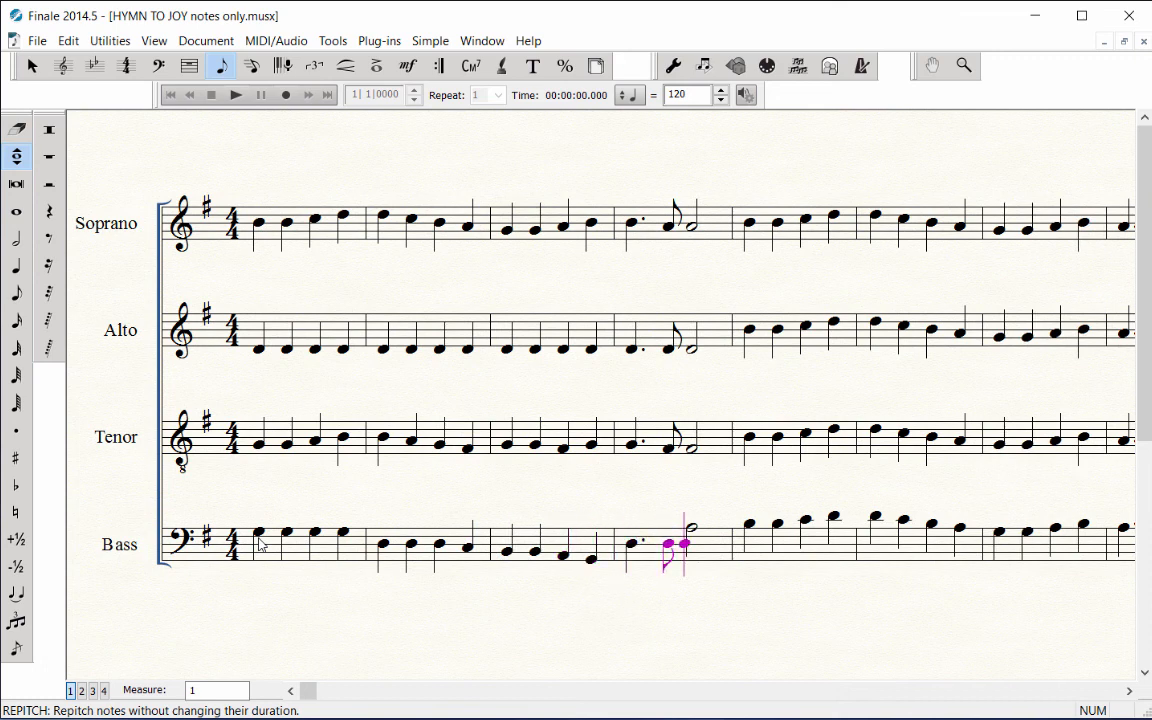
pyautogui.press('d')
pyautogui.press('d')
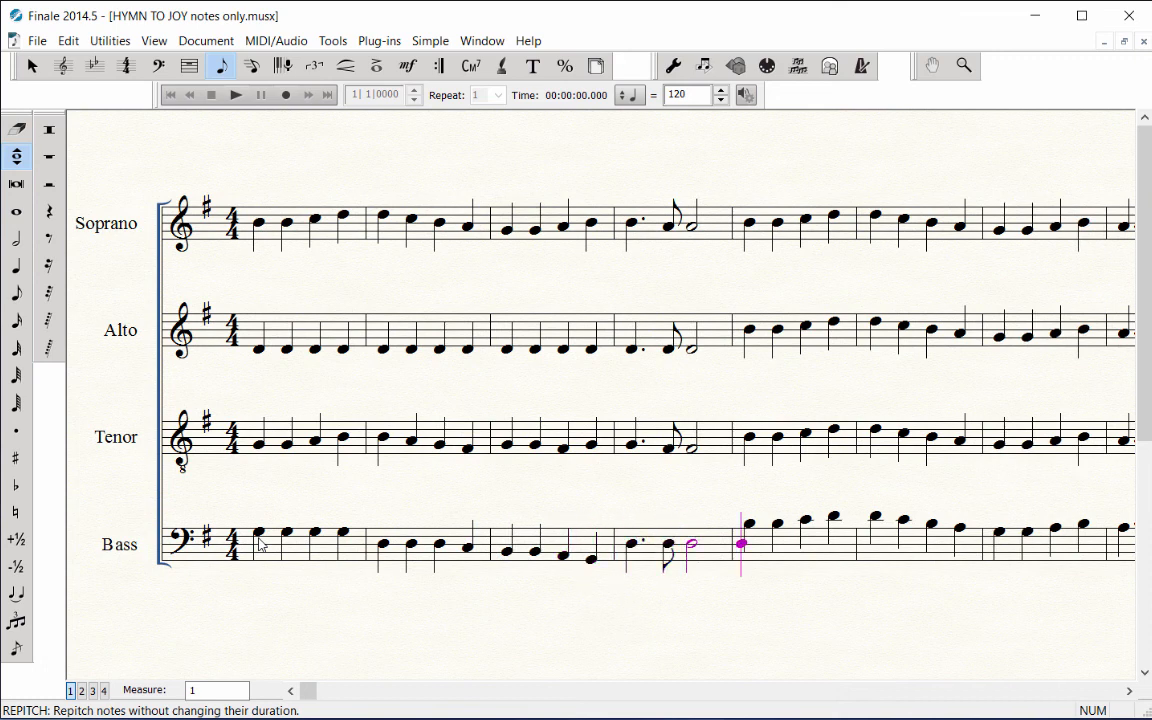
pyautogui.click(23, 273)
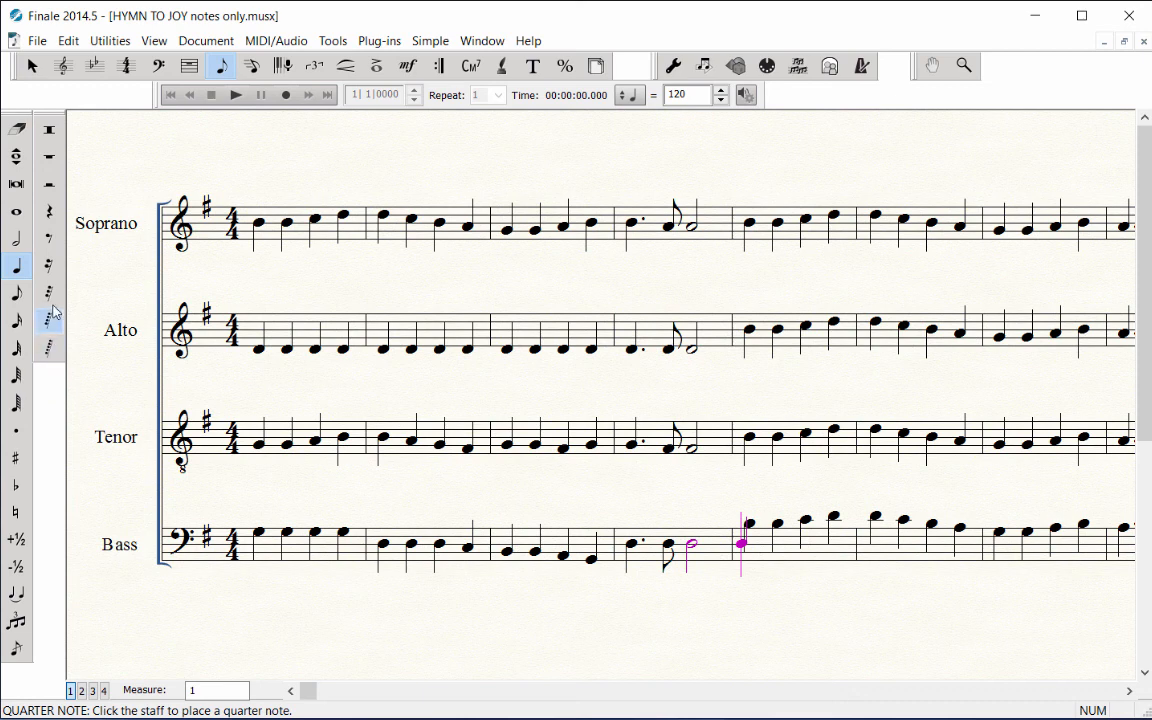
pyautogui.click(33, 67)
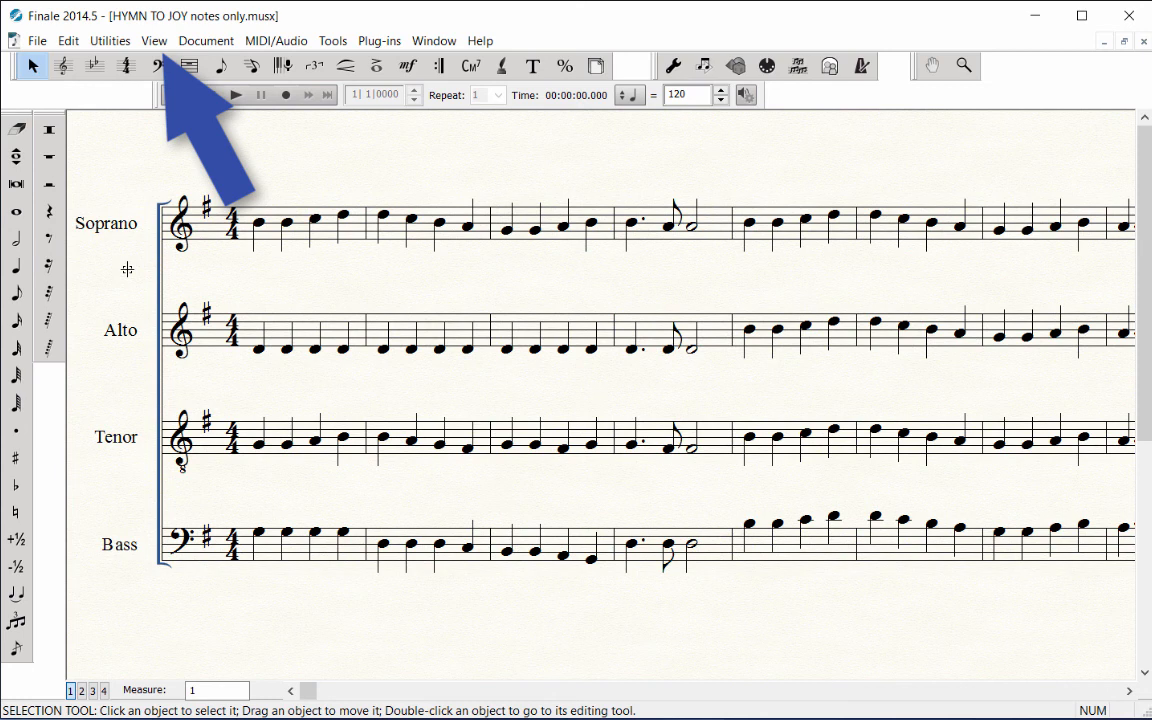
# Step: Switch the score to Page View and zoom out until the whole page is in view
pyautogui.hotkey('ctrl', 'e')
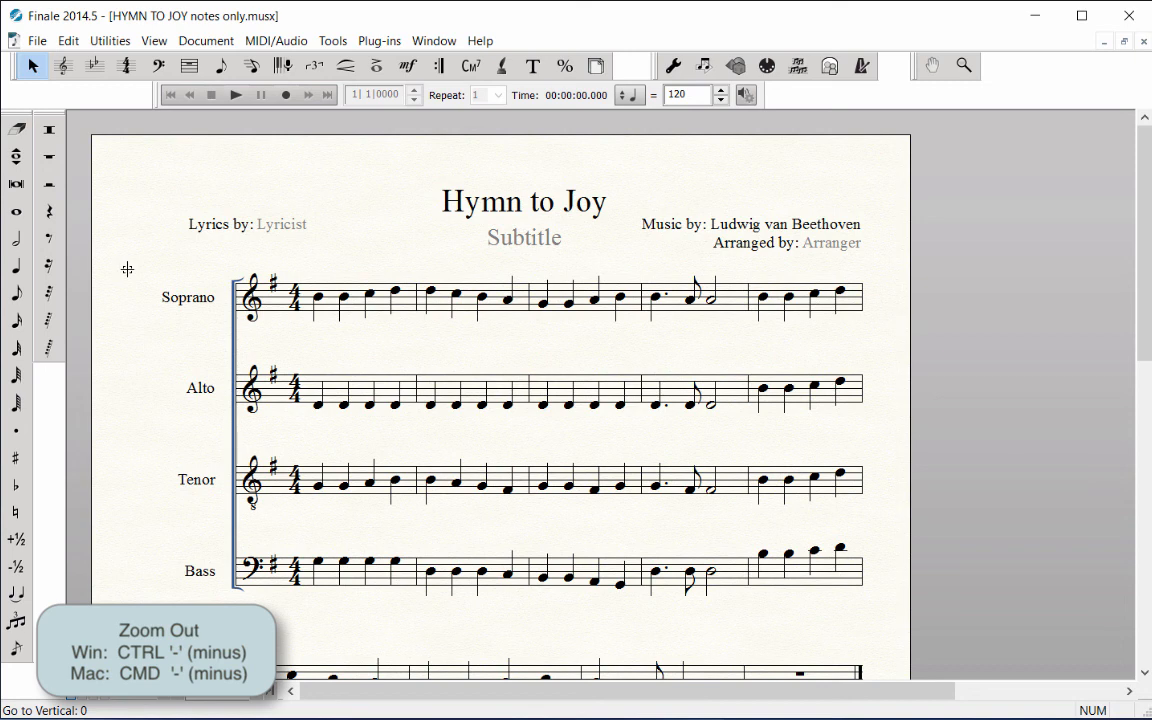
pyautogui.hotkey('ctrl', '-')
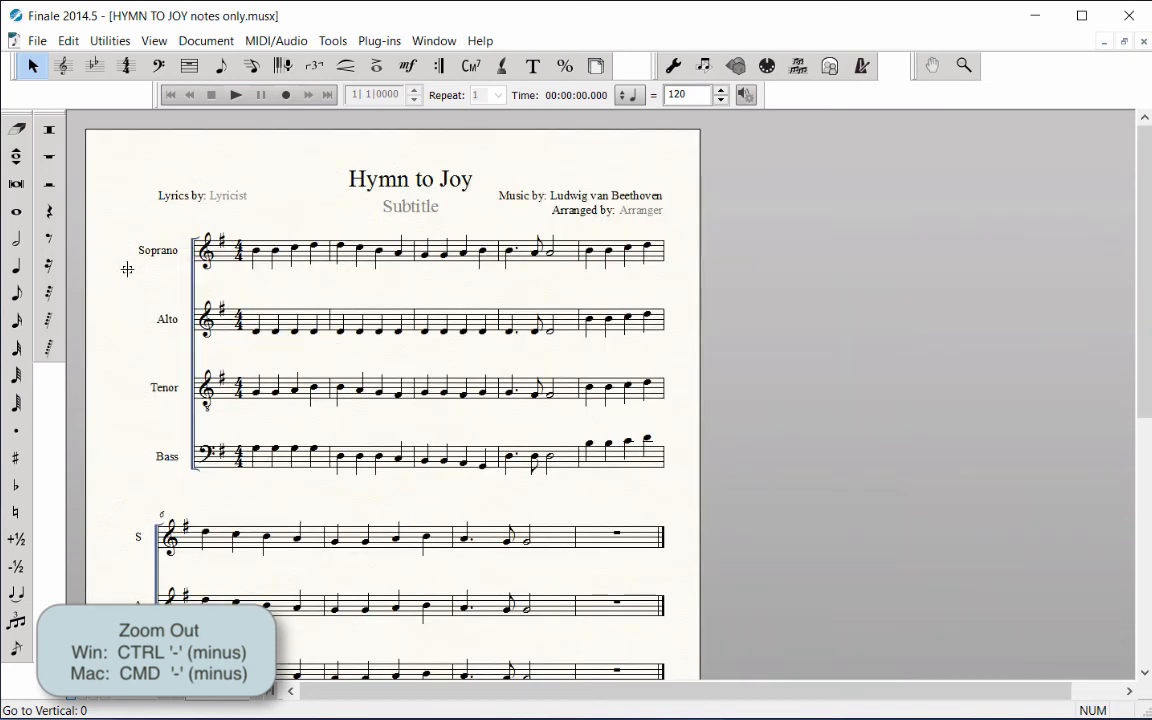
pyautogui.hotkey('ctrl', '-')
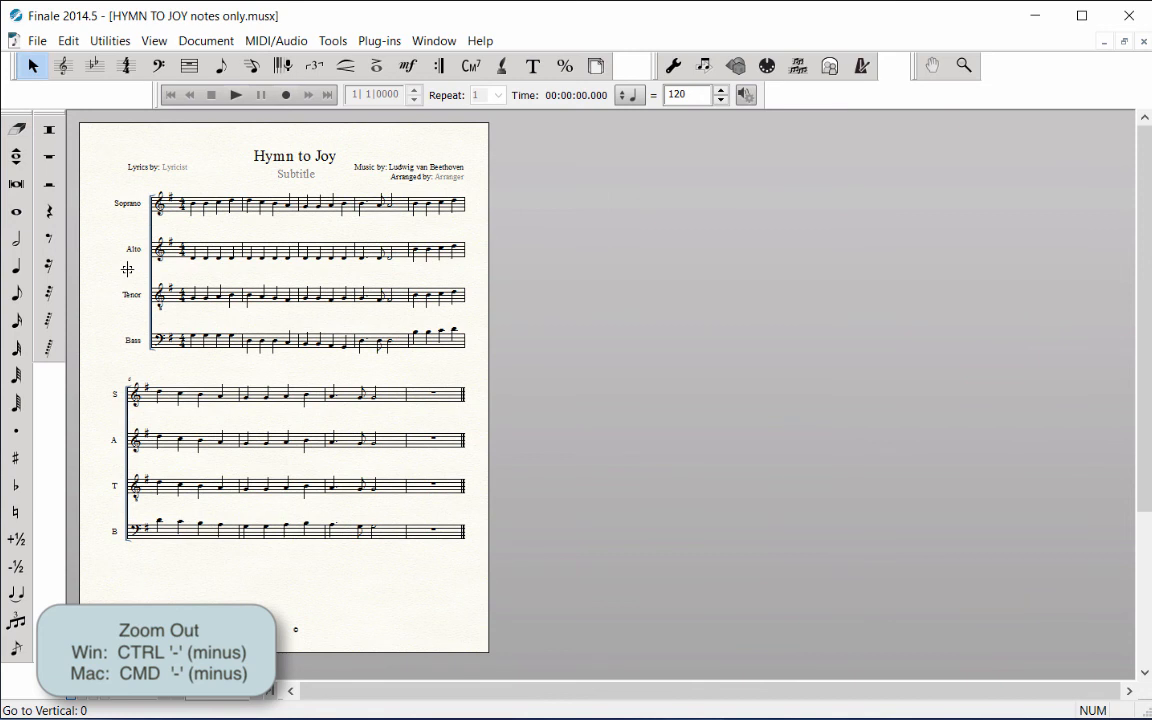